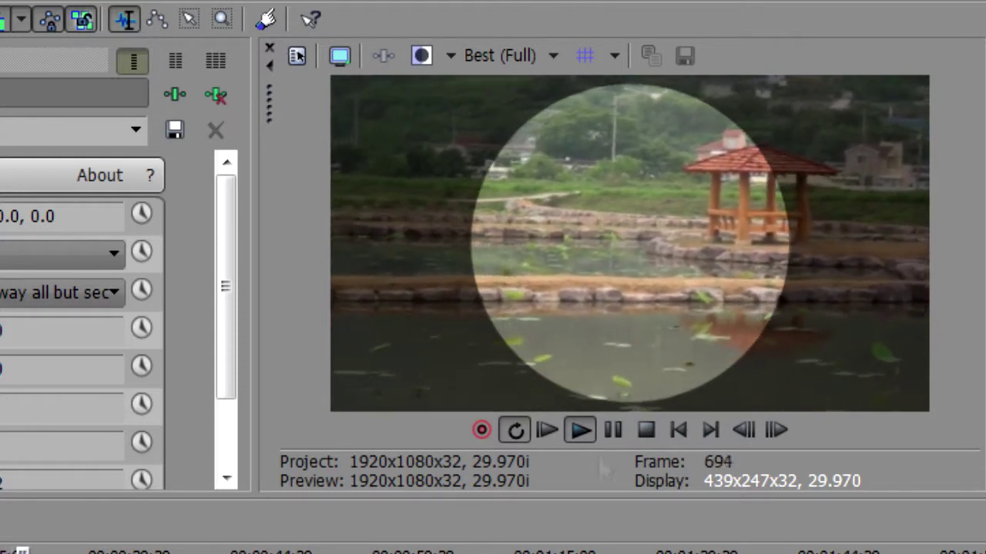
# Step: Delete the upper pond clip together with its track, and restore the remaining pond clip's opacity to 100%
pyautogui.press('space')
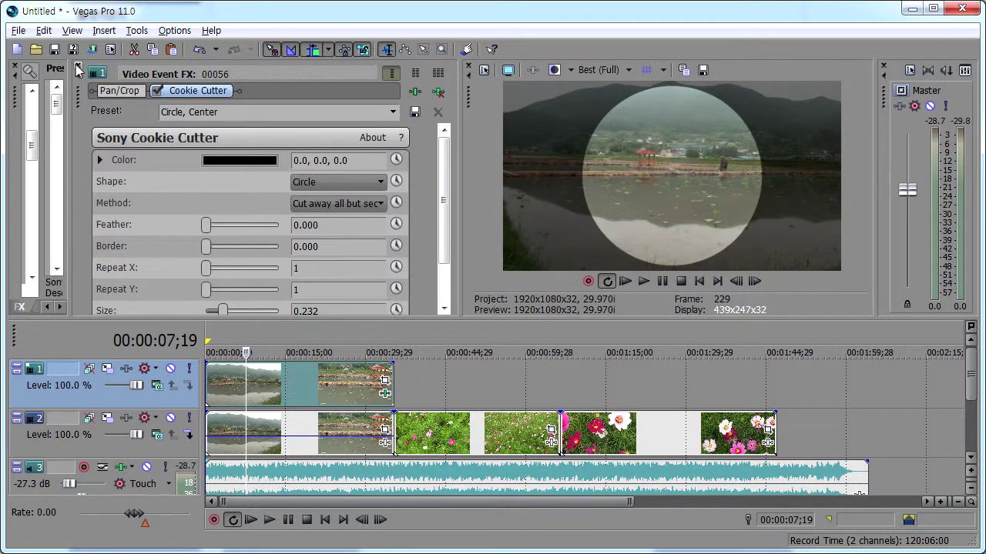
pyautogui.click(78, 70)
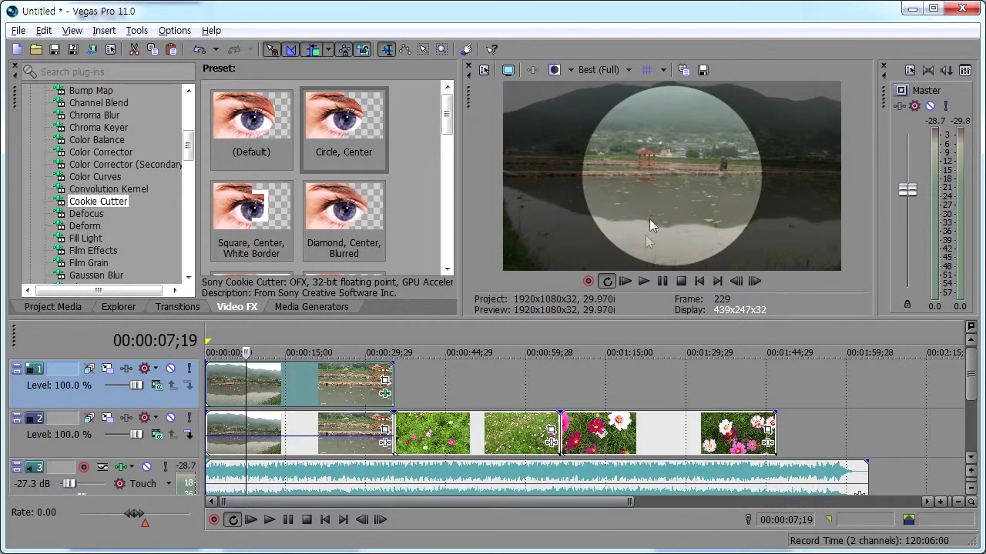
pyautogui.click(228, 393)
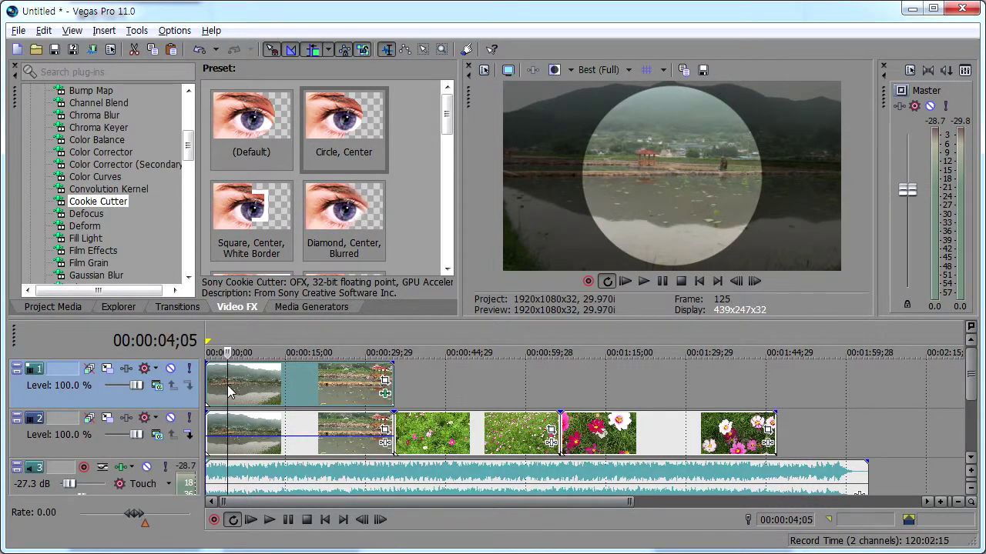
pyautogui.press('Delete')
pyautogui.press('Delete')
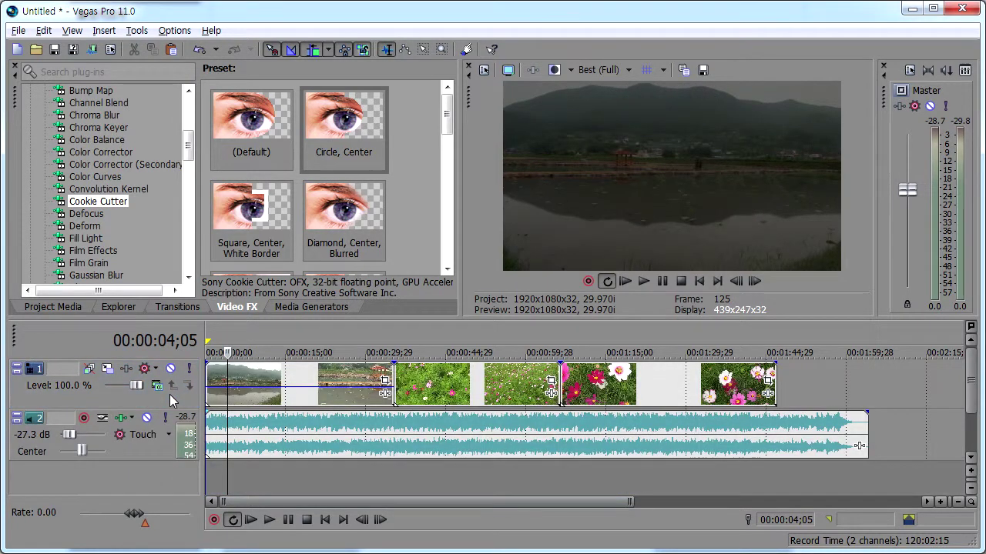
pyautogui.moveTo(359, 396); pyautogui.dragTo(357, 365)
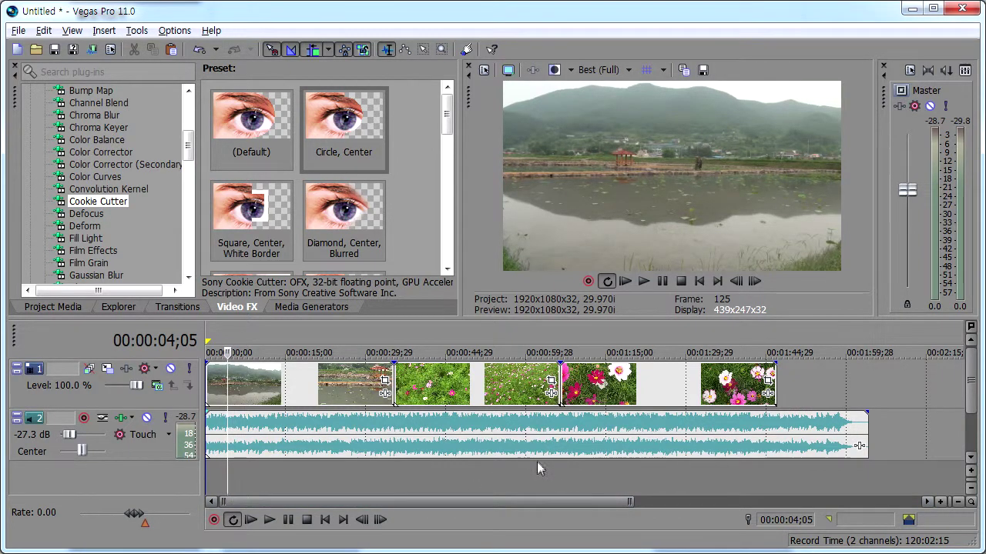
# Step: Insert an empty video track above the track holding the pond and flower clips
pyautogui.rightClick(102, 395)
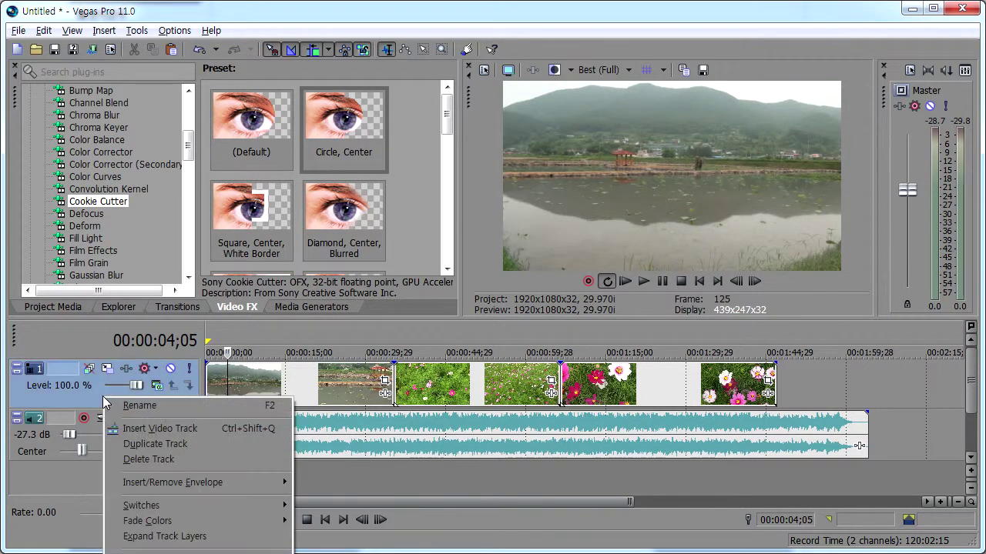
pyautogui.click(141, 432)
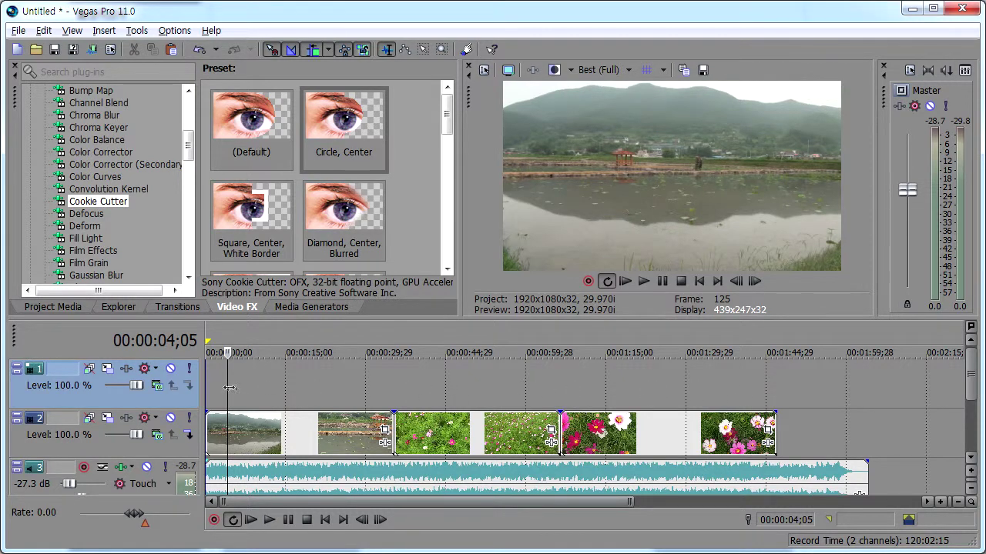
pyautogui.press('Delete')
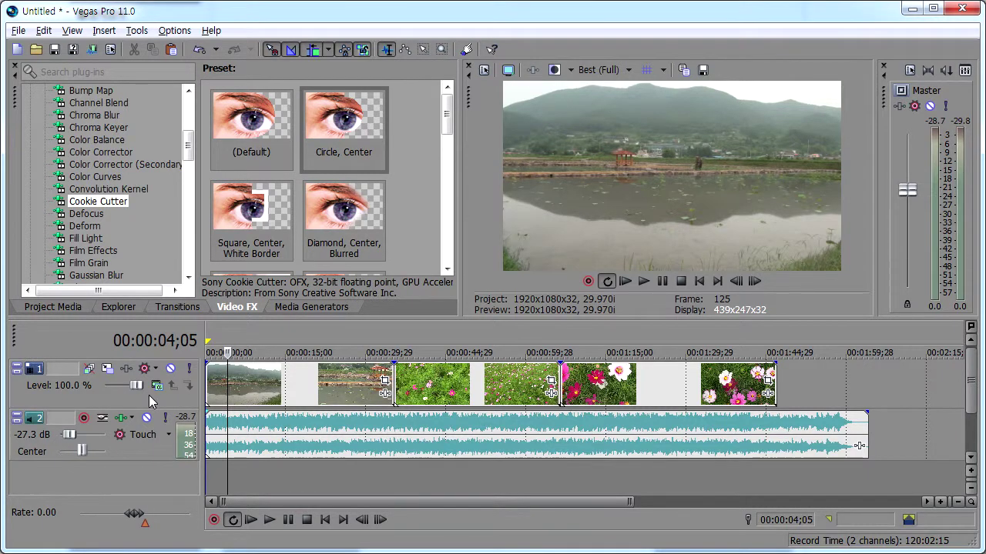
pyautogui.hotkey('ctrl', 'z')
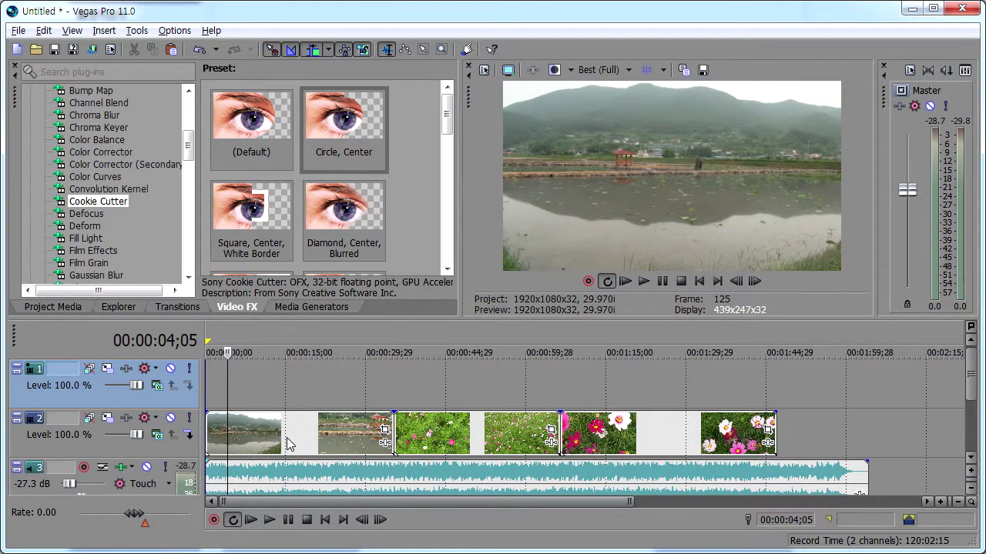
# Step: Copy the pond clip from track 2 and paste it at the start of track 1, aligned with the original
pyautogui.click(309, 443)
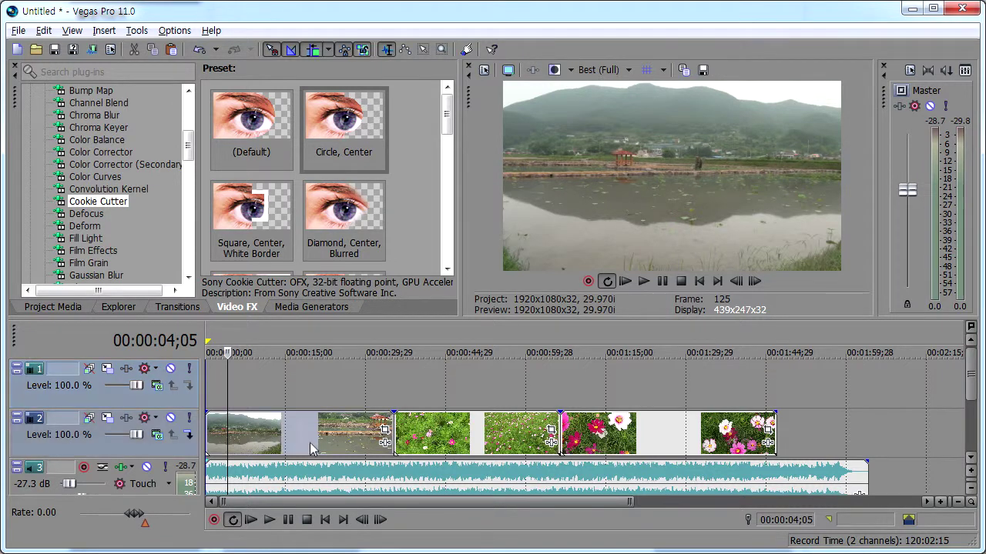
pyautogui.click(486, 443)
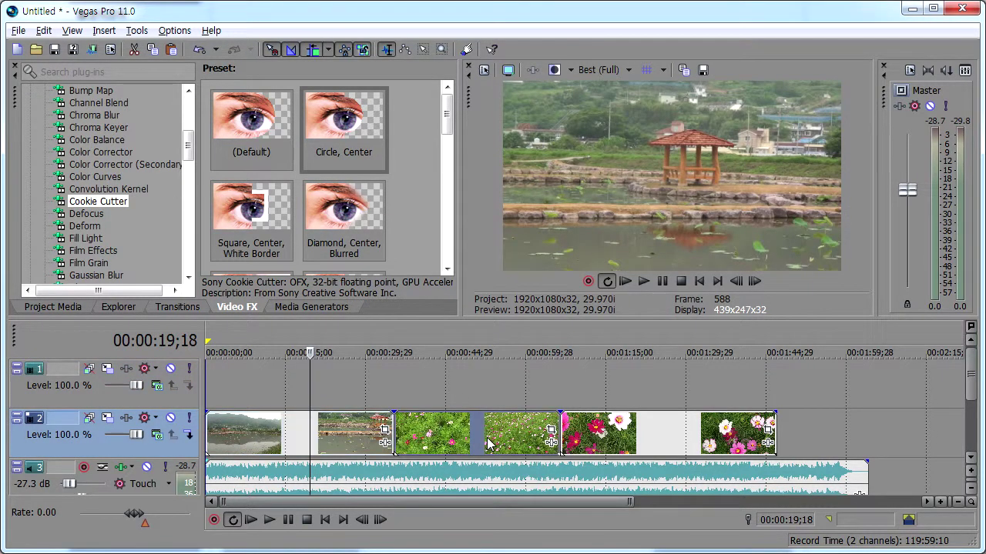
pyautogui.click(653, 440)
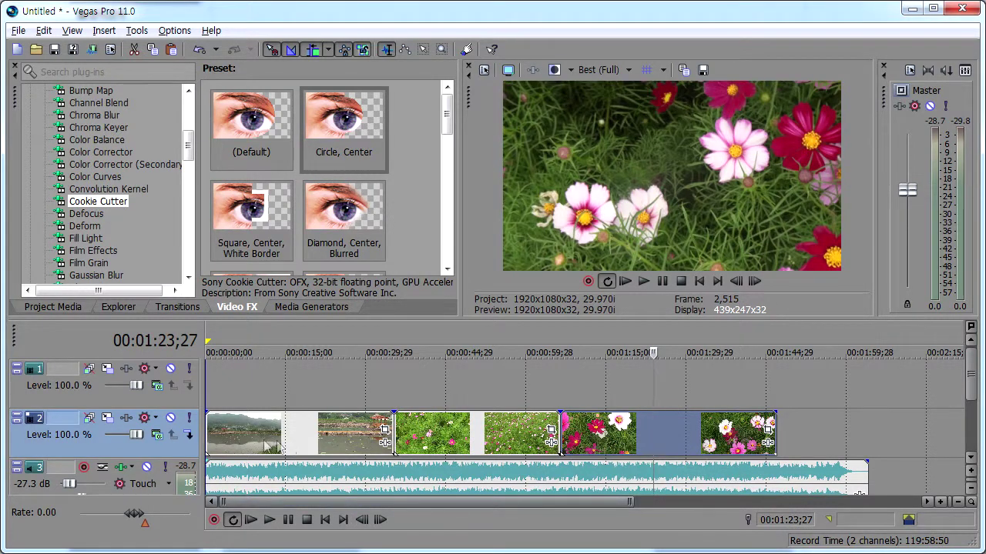
pyautogui.click(301, 442)
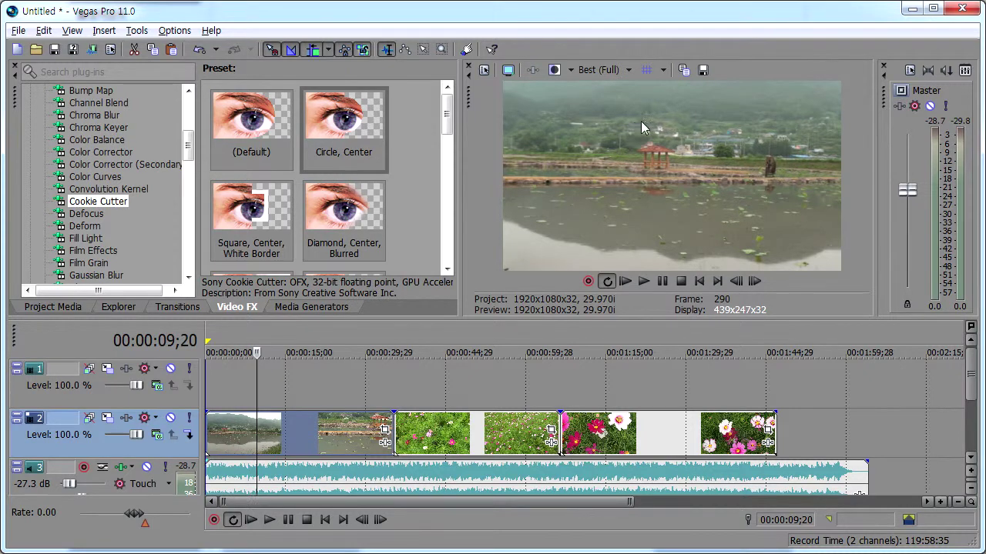
pyautogui.click(283, 434)
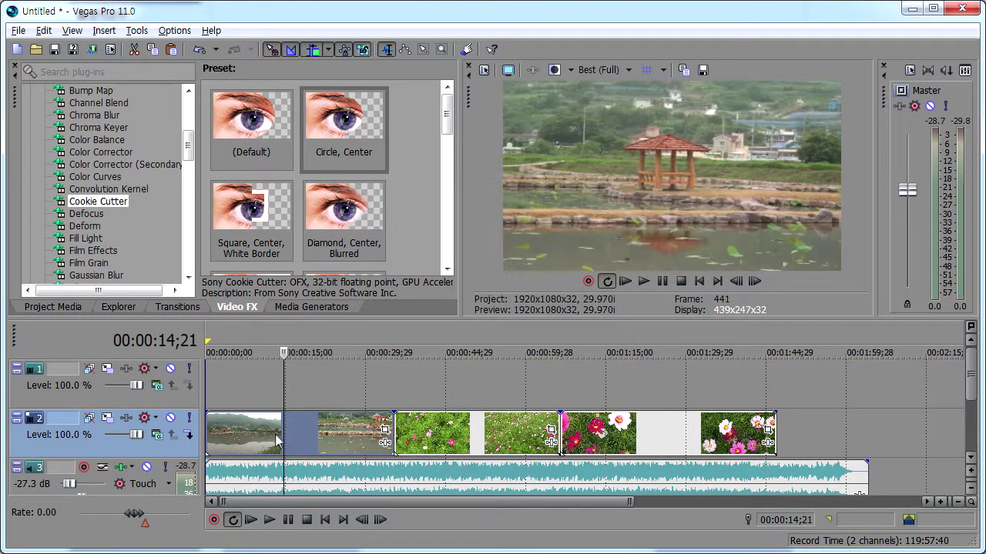
pyautogui.rightClick(264, 441)
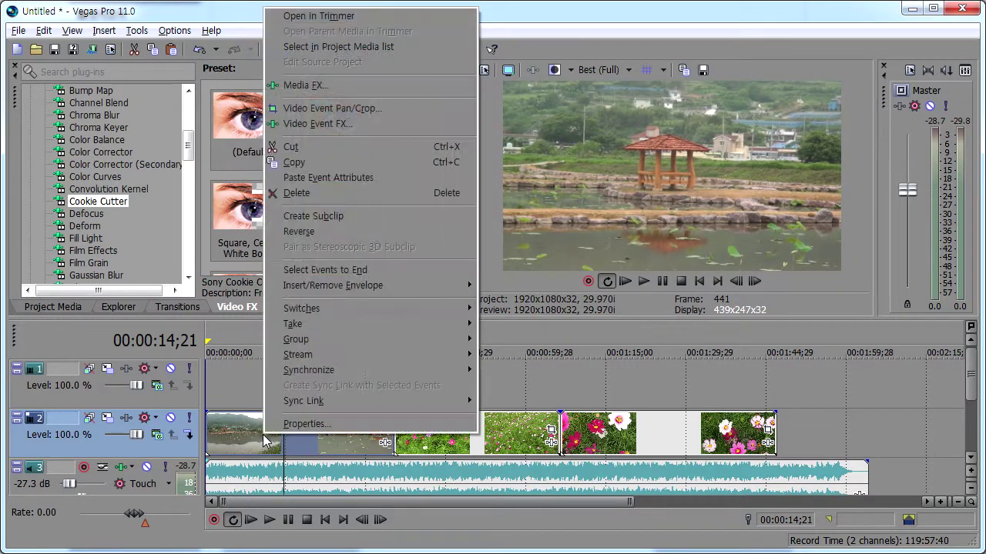
pyautogui.click(295, 165)
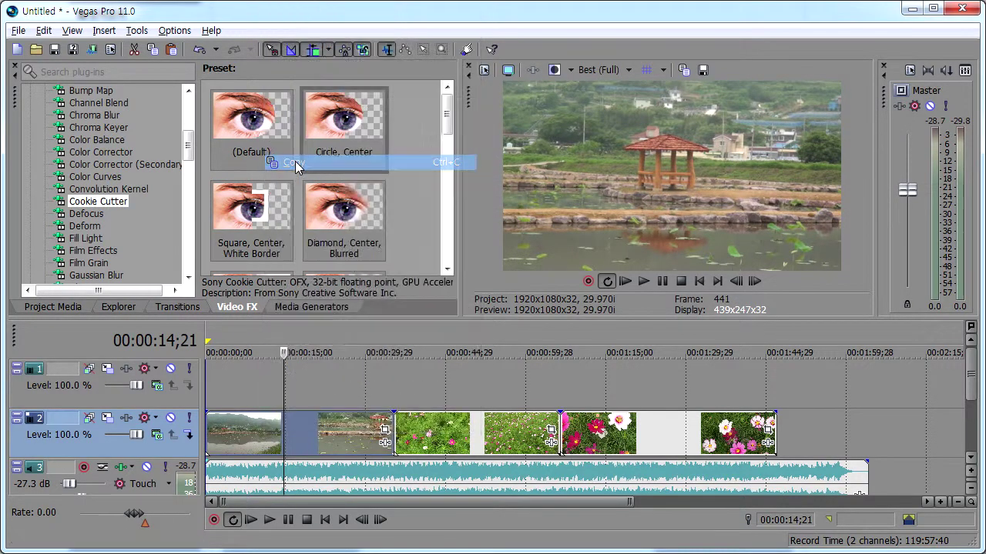
pyautogui.click(207, 381)
pyautogui.rightClick(207, 380)
pyautogui.click(259, 394)
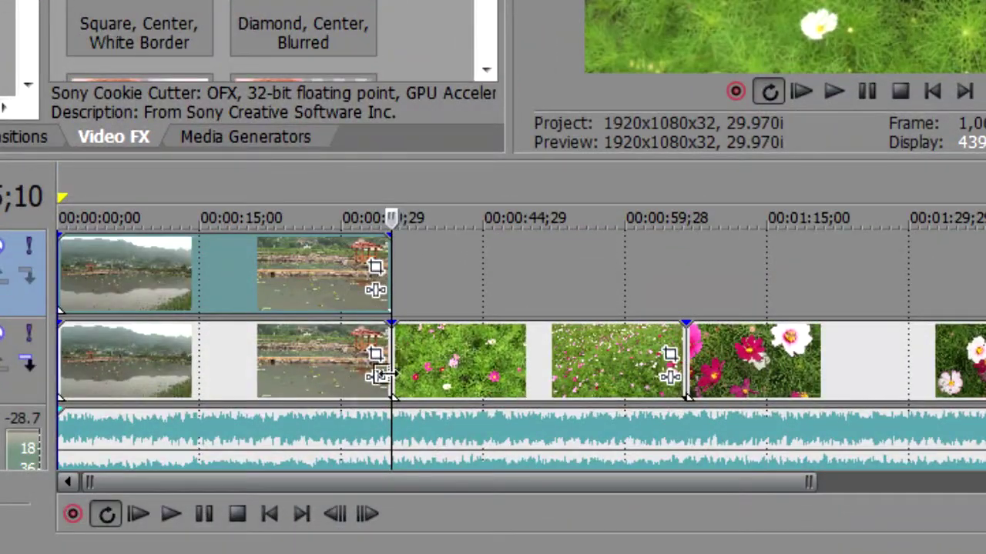
pyautogui.scroll(4, 293, 361)
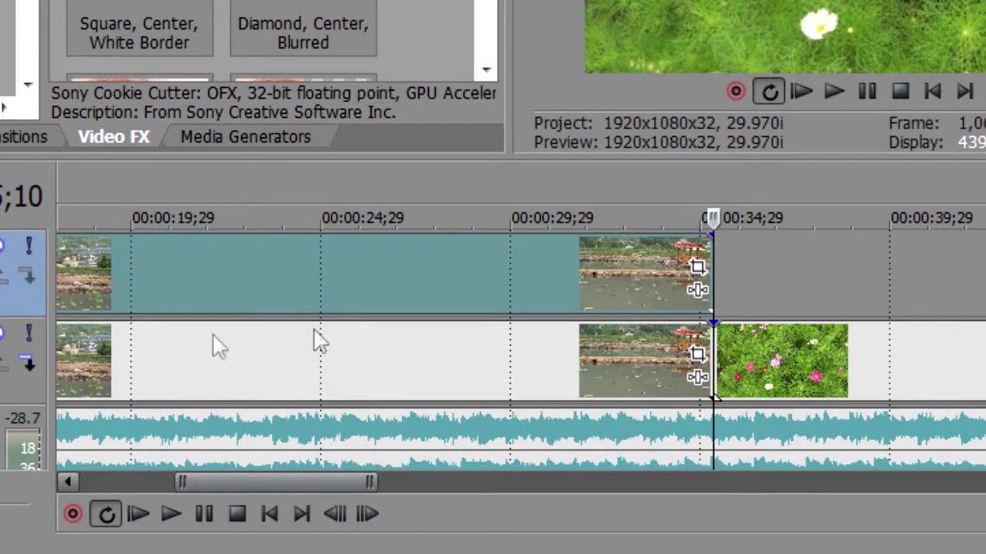
pyautogui.scroll(-5, 137, 356)
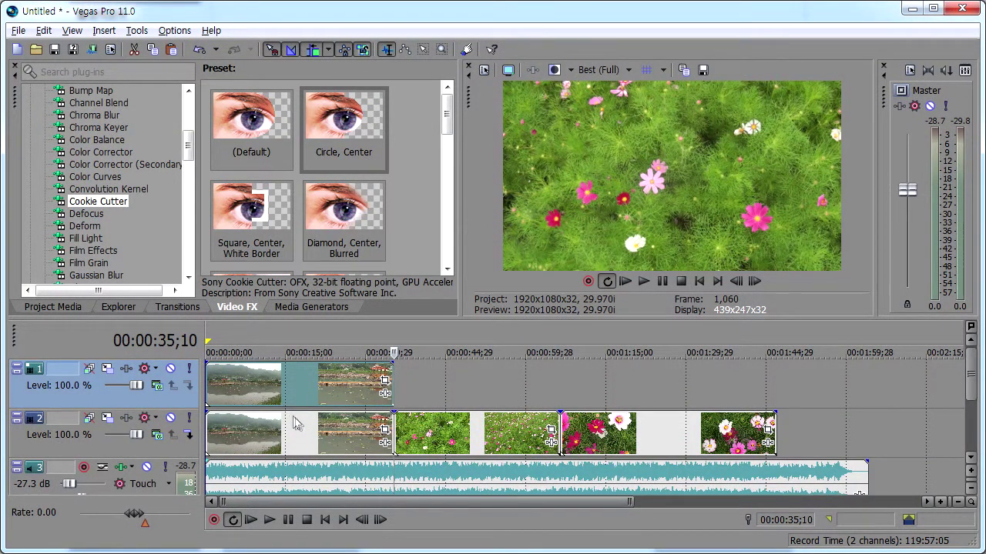
# Step: Lower the opacity of the pond clip on track 2 to darken it
pyautogui.moveTo(293, 418)
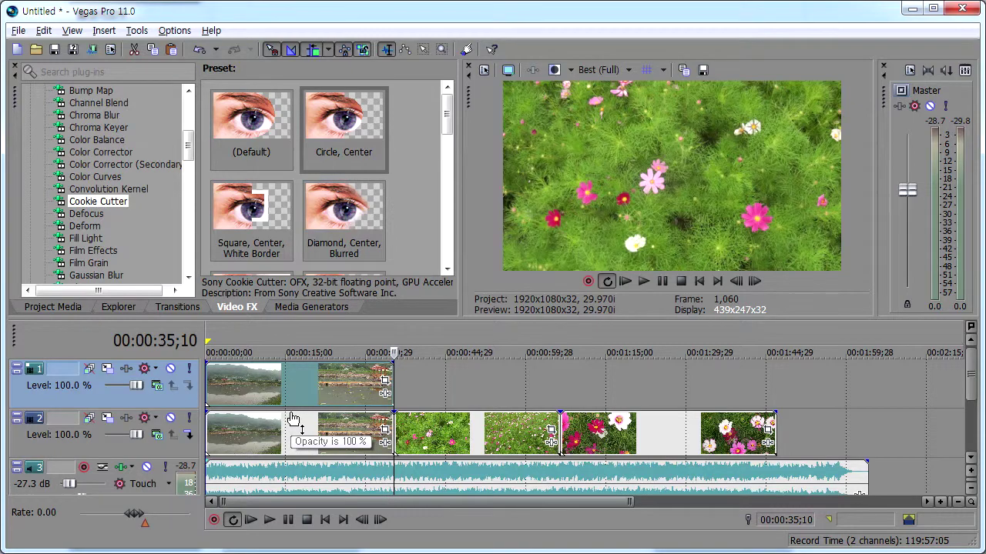
pyautogui.moveTo(293, 418); pyautogui.dragTo(296, 421)
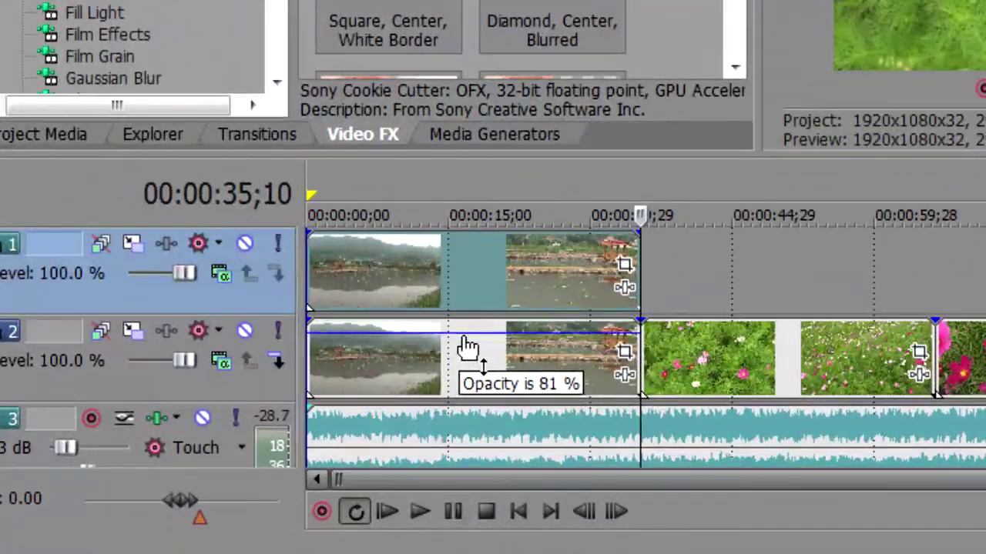
pyautogui.moveTo(467, 348); pyautogui.dragTo(460, 330)
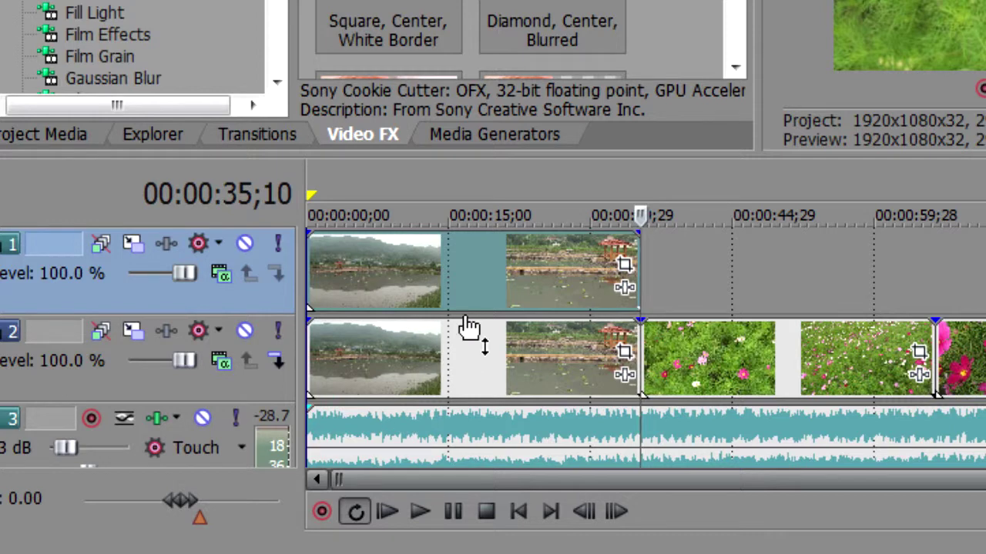
pyautogui.moveTo(467, 323)
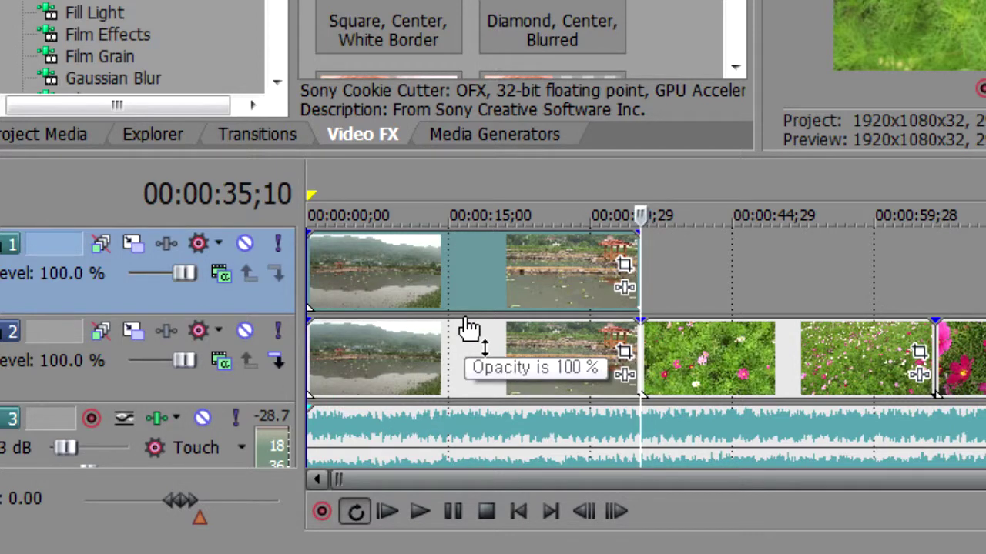
pyautogui.moveTo(468, 327); pyautogui.dragTo(478, 362)
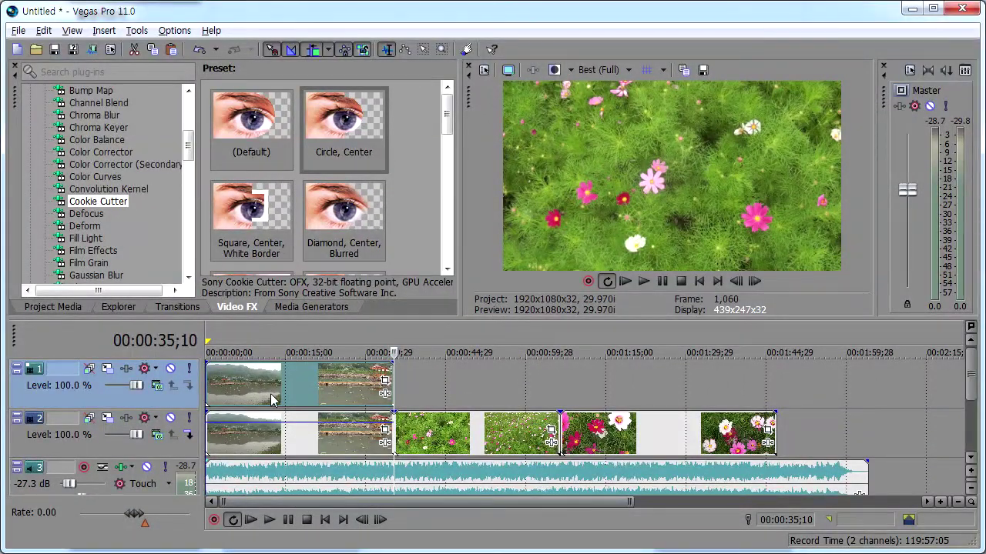
# Step: At 00:00:12;07, mute and unmute track 1 to compare the preview with and without the upper clip
pyautogui.click(276, 394)
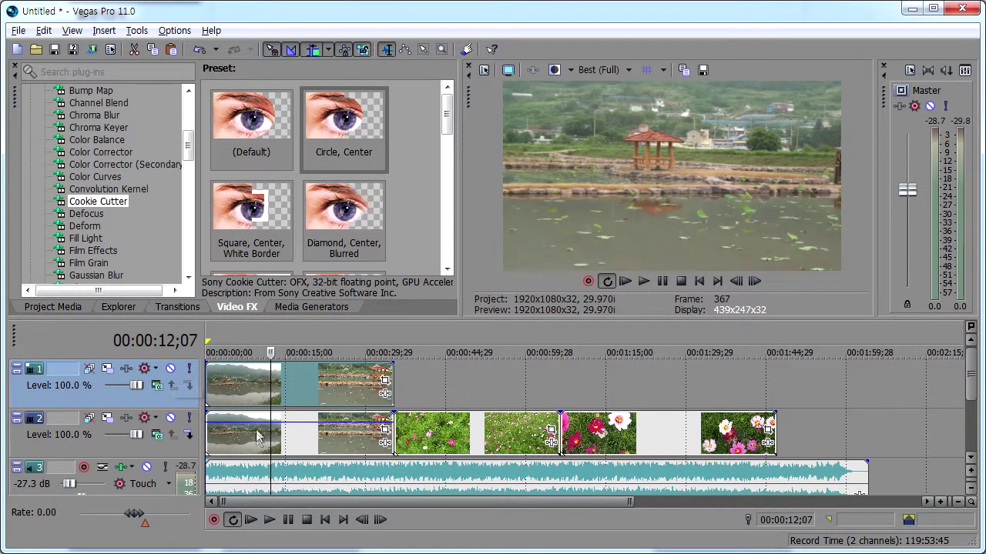
pyautogui.click(170, 370)
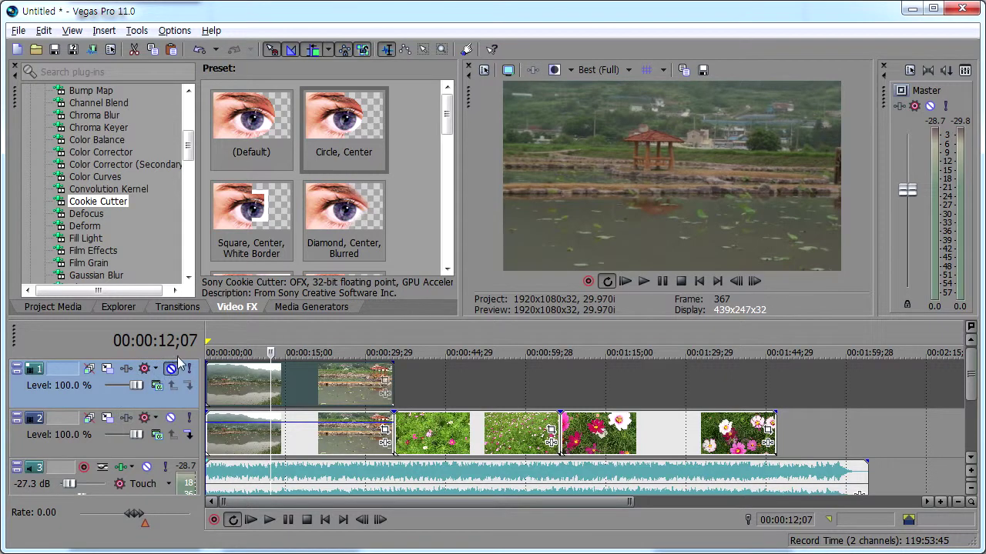
pyautogui.click(170, 370)
pyautogui.click(171, 371)
pyautogui.click(171, 370)
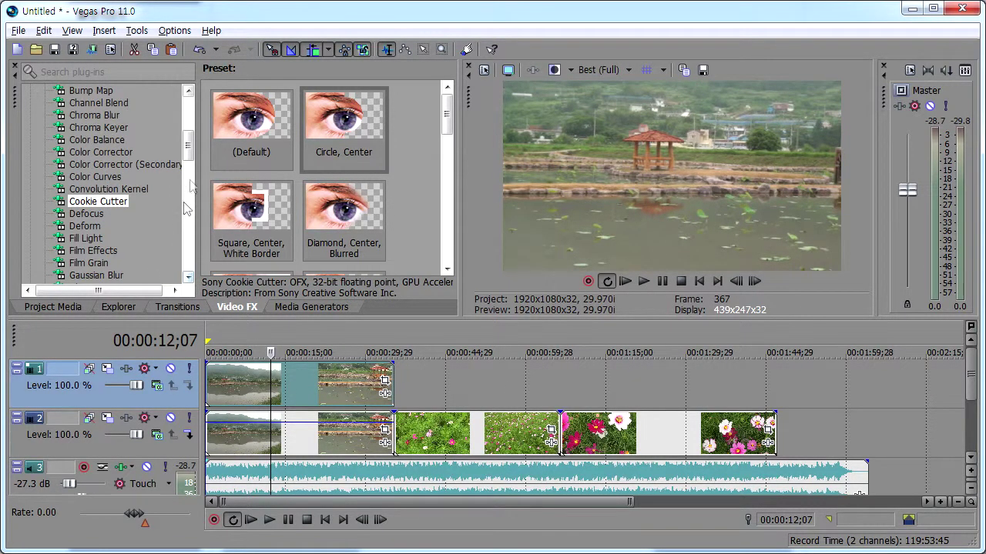
# Step: Apply the Cookie Cutter effect's "Circle, Center" preset to the pond clip on track 1
pyautogui.moveTo(191, 145); pyautogui.dragTo(194, 121)
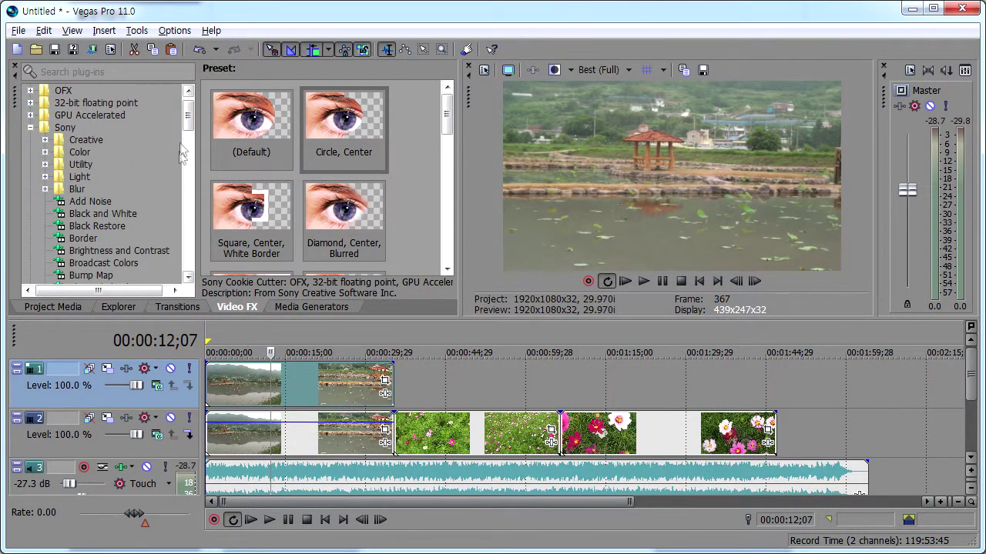
pyautogui.moveTo(189, 115); pyautogui.dragTo(196, 156)
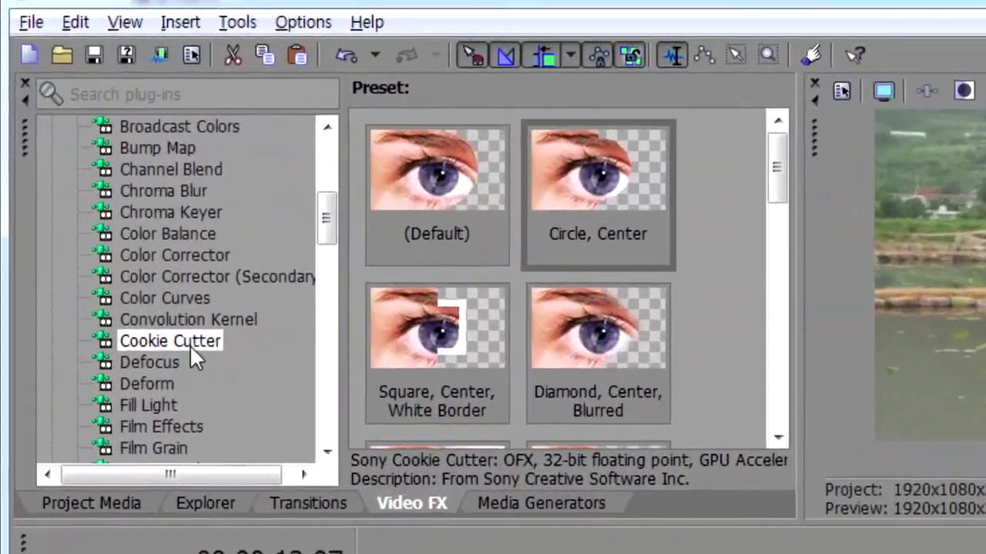
pyautogui.click(189, 344)
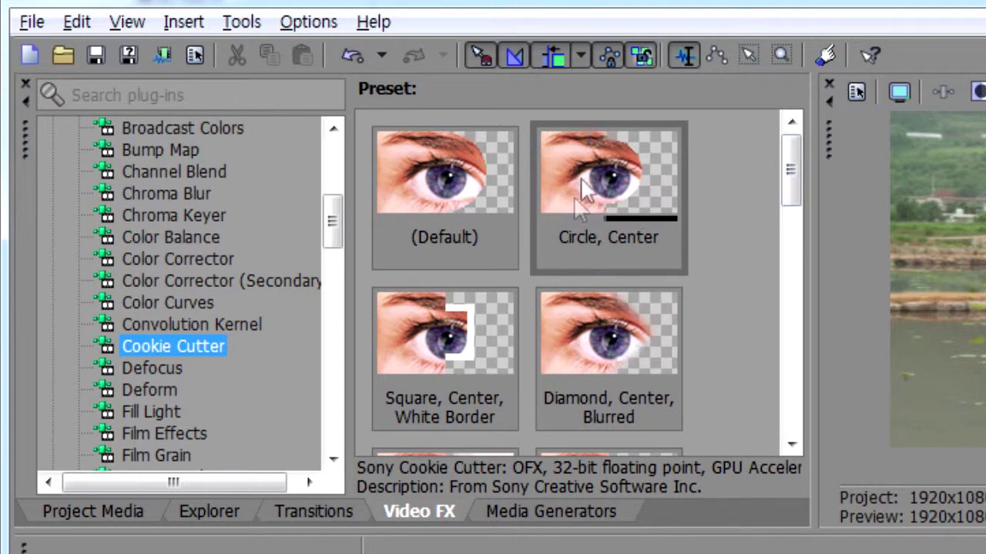
pyautogui.click(622, 181)
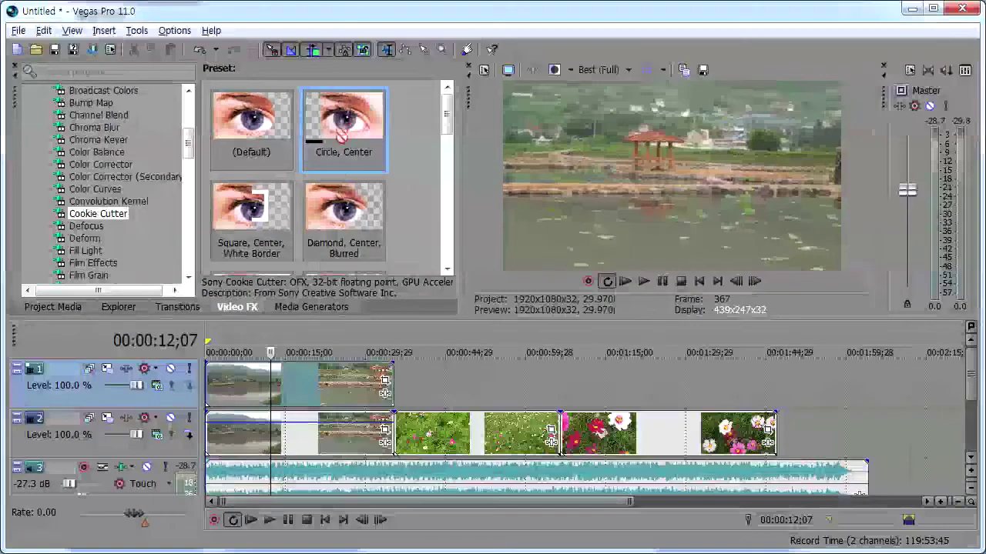
pyautogui.moveTo(490, 152); pyautogui.dragTo(465, 259)
pyautogui.moveTo(337, 198); pyautogui.dragTo(304, 381)
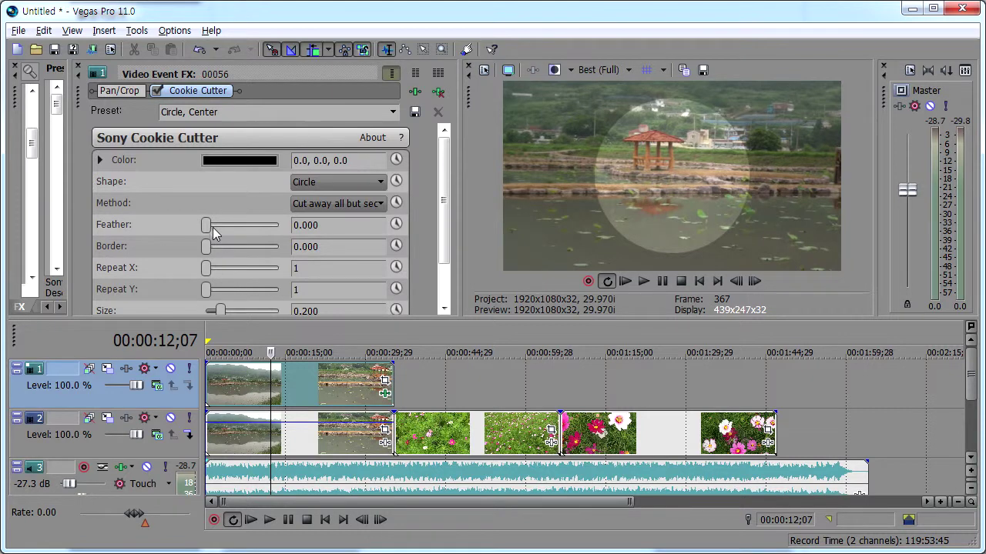
# Step: Try a Feather of 0.611 and a Border of 0.232 on the Cookie Cutter, and reset both to 0.000
pyautogui.moveTo(207, 225); pyautogui.dragTo(206, 270)
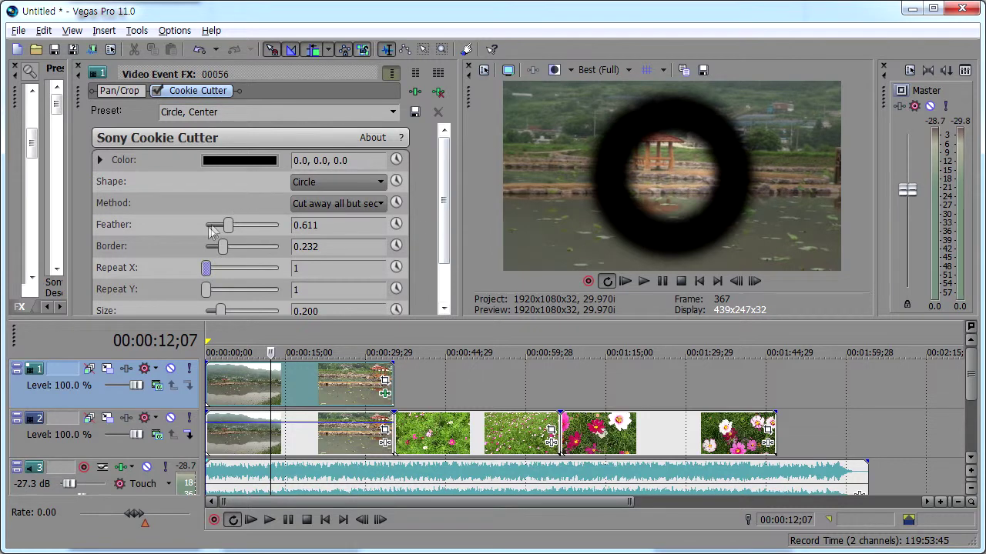
pyautogui.moveTo(226, 227); pyautogui.dragTo(170, 268)
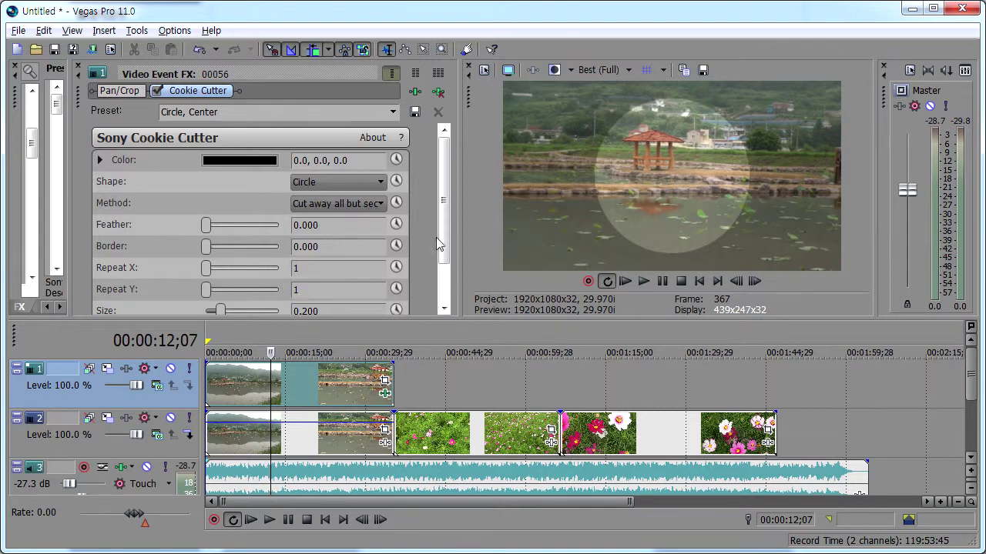
pyautogui.moveTo(444, 244); pyautogui.dragTo(446, 284)
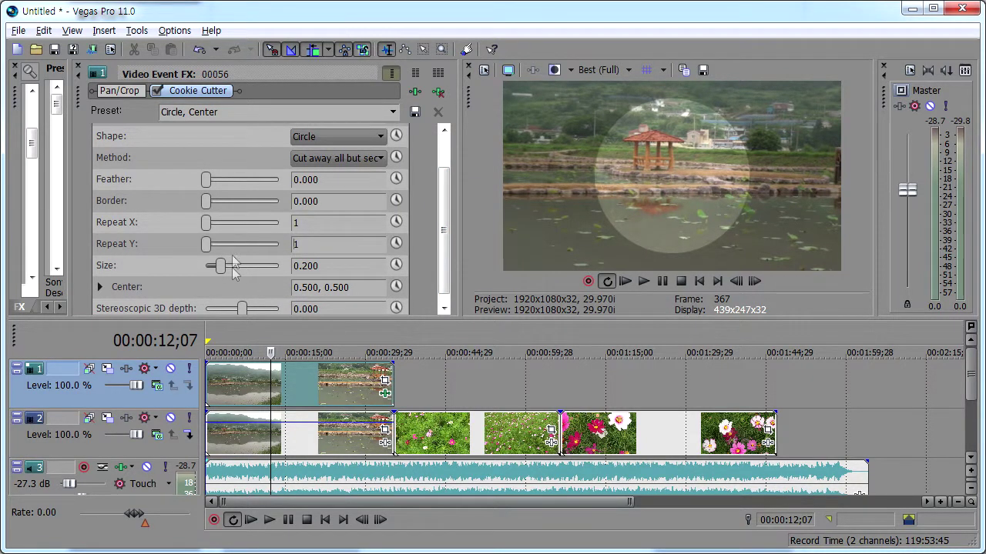
# Step: Try smaller and larger circle sizes for the Cookie Cutter around the pavilion and set its Size to 0.218
pyautogui.moveTo(221, 271)
pyautogui.mouseDown()
pyautogui.moveTo(258, 269)
pyautogui.moveTo(209, 276)
pyautogui.moveTo(220, 281)
pyautogui.mouseUp()
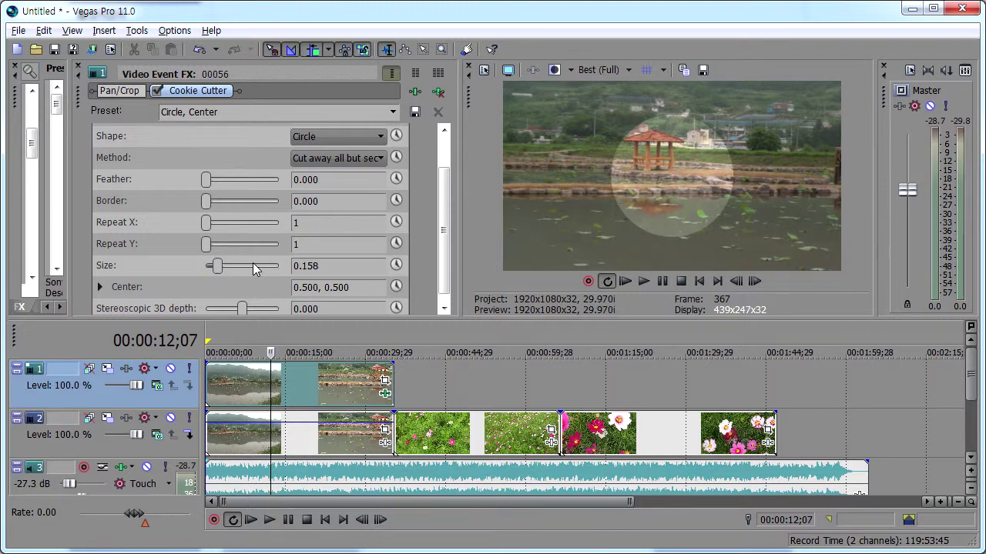
pyautogui.scroll(-5, 253, 262)
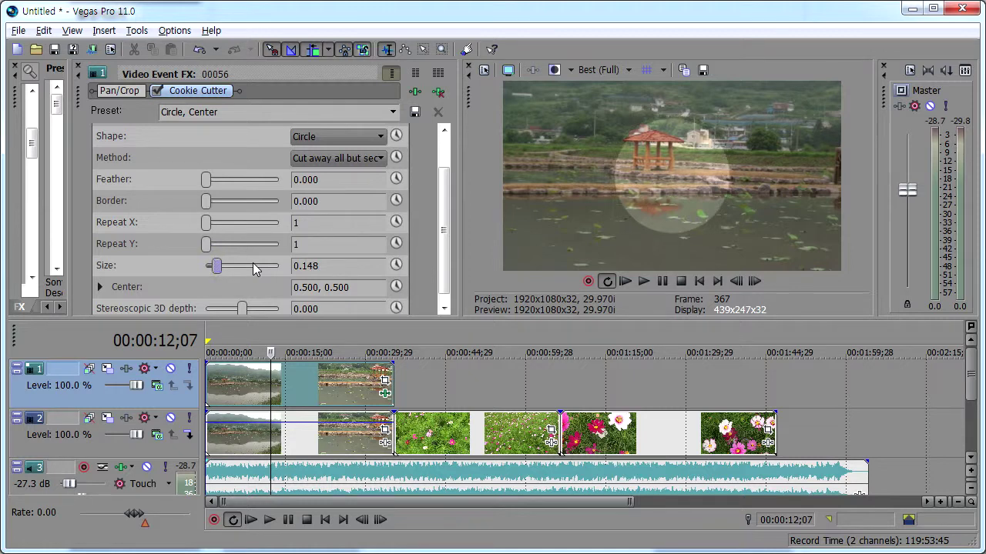
pyautogui.scroll(2, 253, 263)
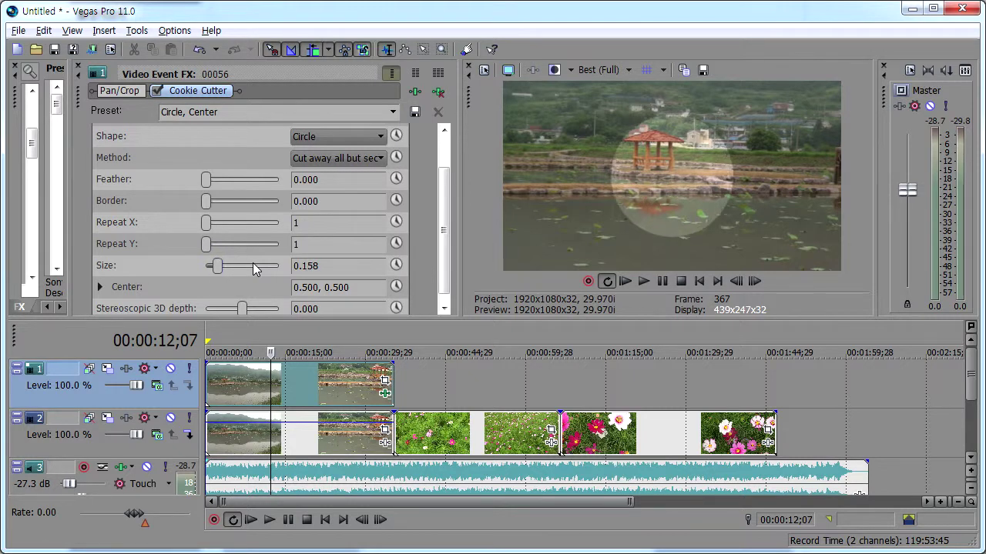
pyautogui.scroll(1, 254, 266)
pyautogui.scroll(-1, 254, 266)
pyautogui.scroll(-1, 254, 268)
pyautogui.scroll(-1, 254, 268)
pyautogui.scroll(1, 254, 268)
pyautogui.scroll(3, 256, 268)
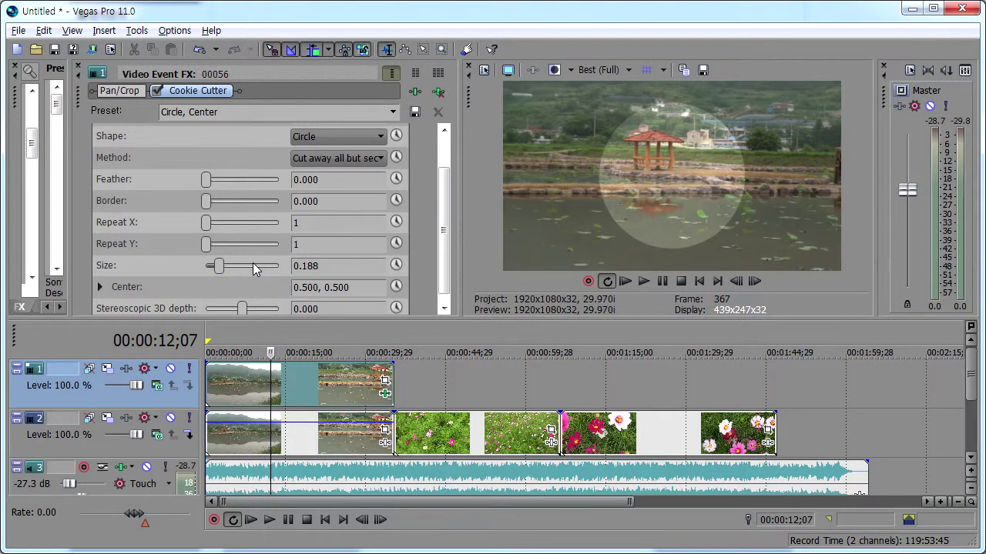
pyautogui.scroll(5, 254, 264)
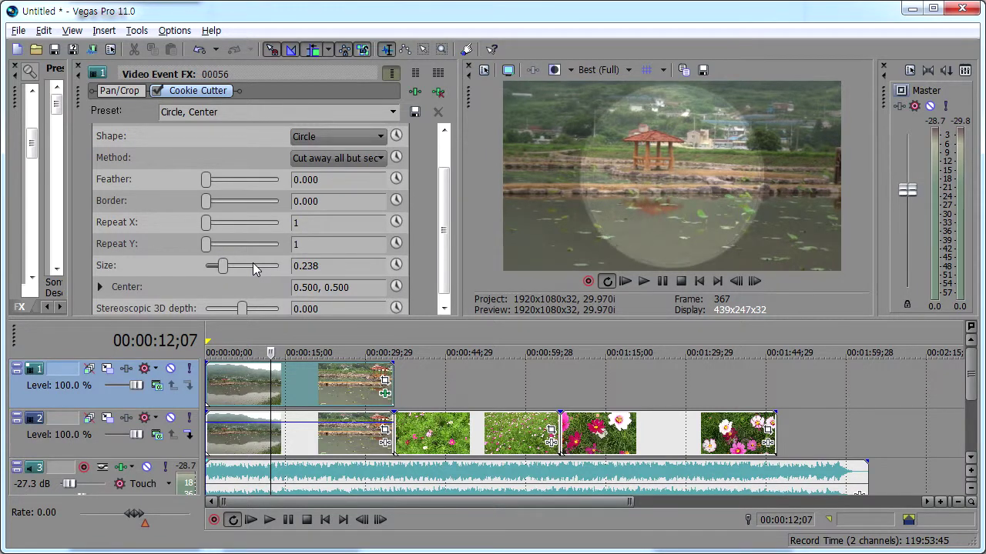
pyautogui.scroll(-5, 254, 264)
pyautogui.scroll(-7, 255, 266)
pyautogui.scroll(5, 254, 266)
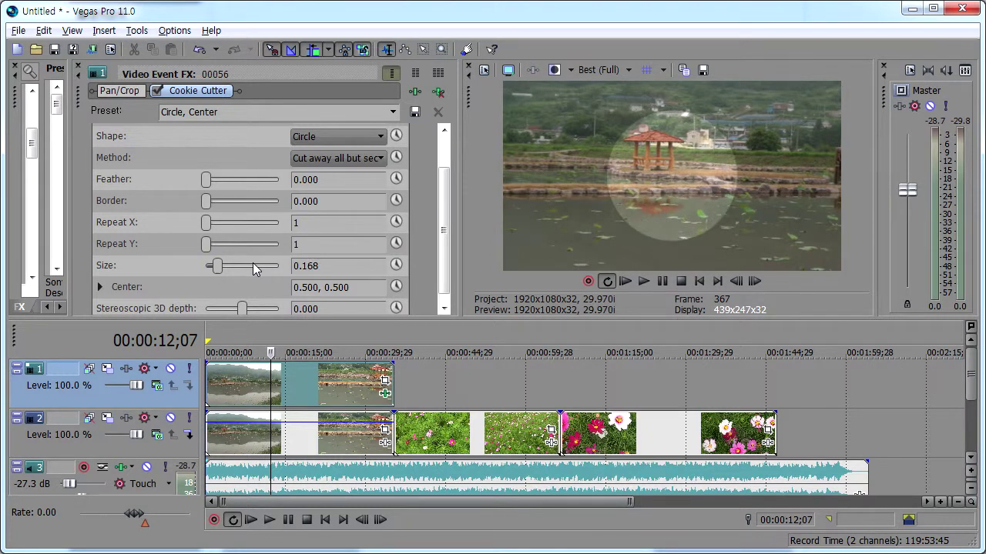
pyautogui.scroll(4, 254, 266)
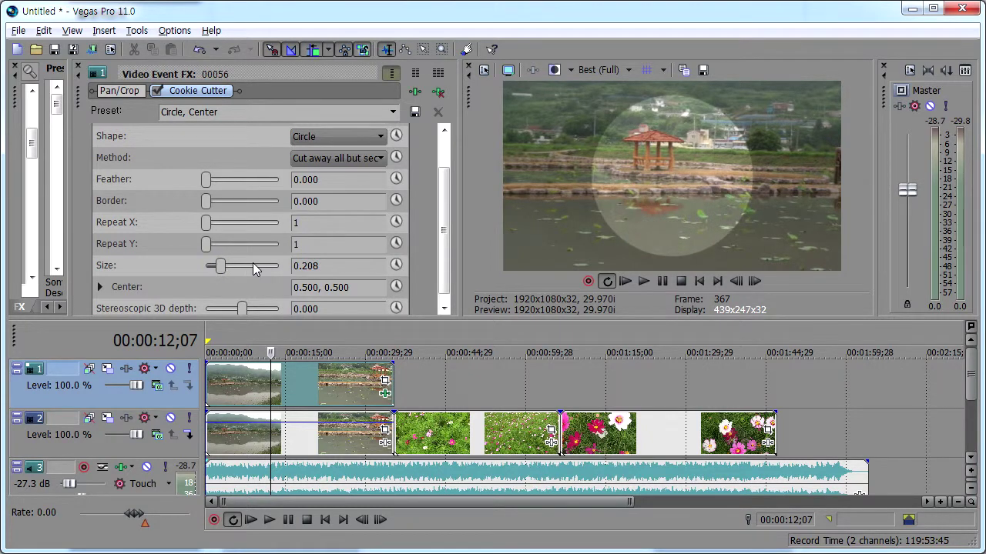
pyautogui.scroll(1, 253, 263)
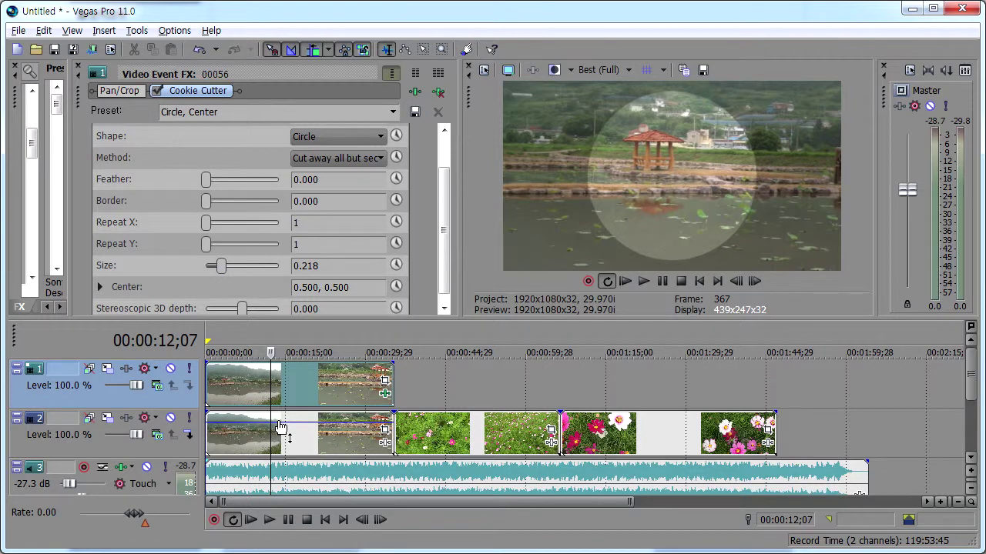
# Step: Darken the surroundings further by lowering the opacity of the pond clip on track 2 to 53%
pyautogui.moveTo(281, 428)
pyautogui.moveTo(281, 429)
pyautogui.mouseDown()
pyautogui.moveTo(282, 366)
pyautogui.moveTo(282, 438)
pyautogui.mouseUp()
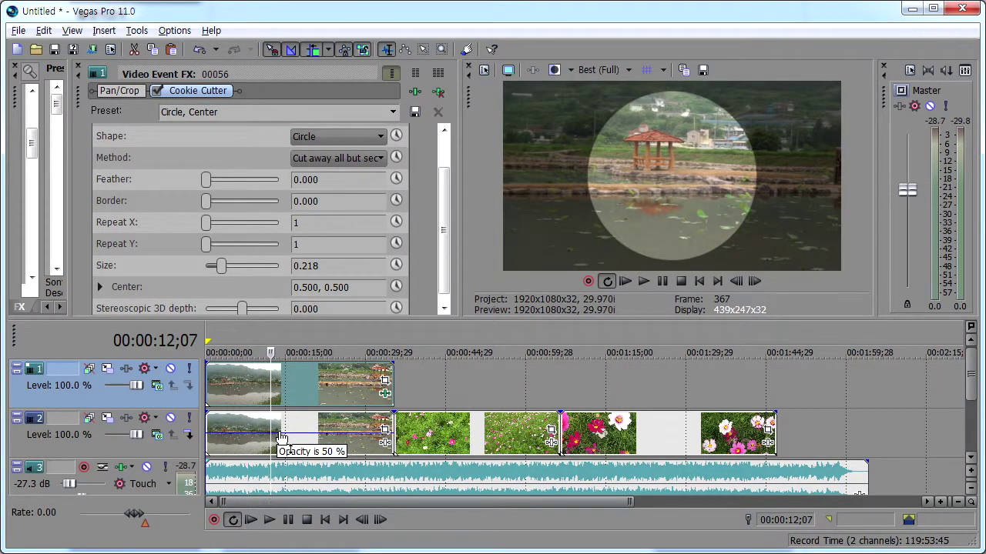
pyautogui.moveTo(282, 438)
pyautogui.mouseDown()
pyautogui.moveTo(283, 451)
pyautogui.moveTo(279, 423)
pyautogui.moveTo(278, 437)
pyautogui.mouseUp()
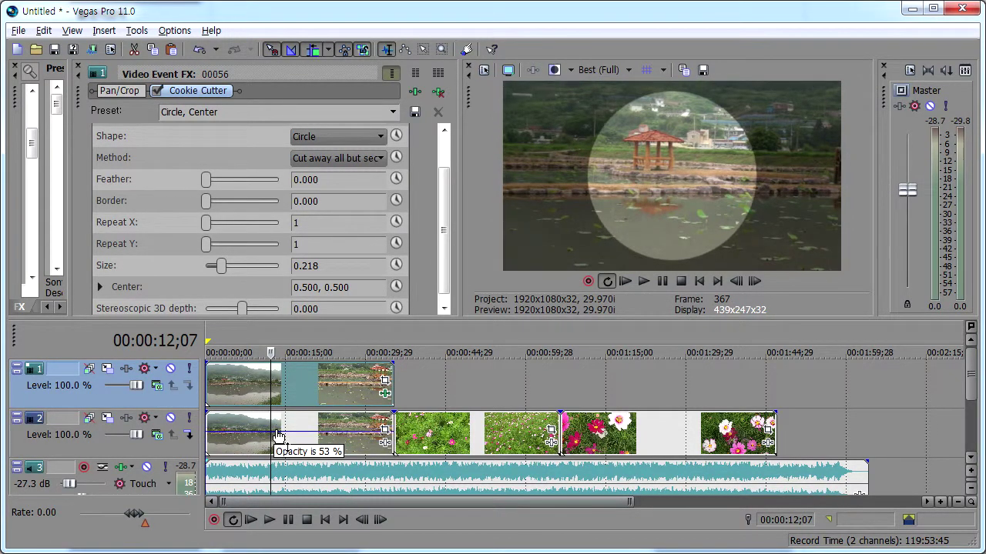